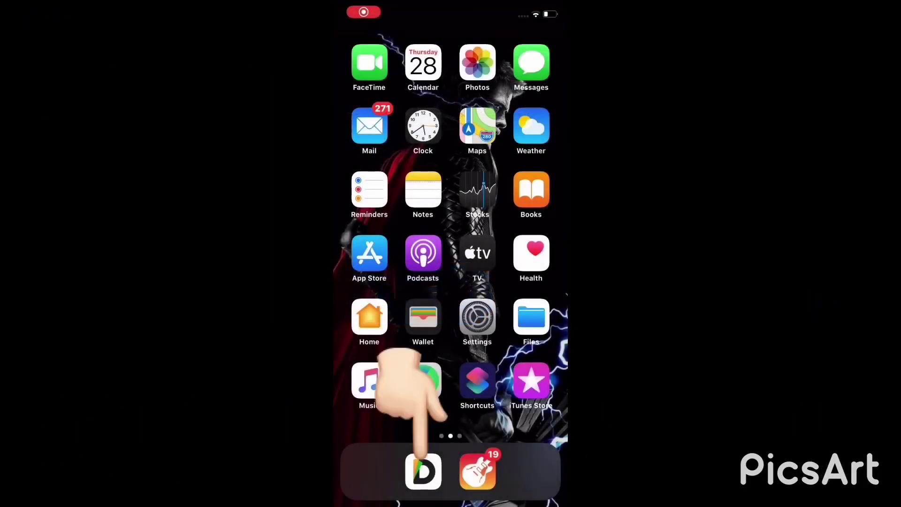
- Copy the Panda Marimba Remix video link in Documents and switch to the converter results tab
left_click(422, 469)
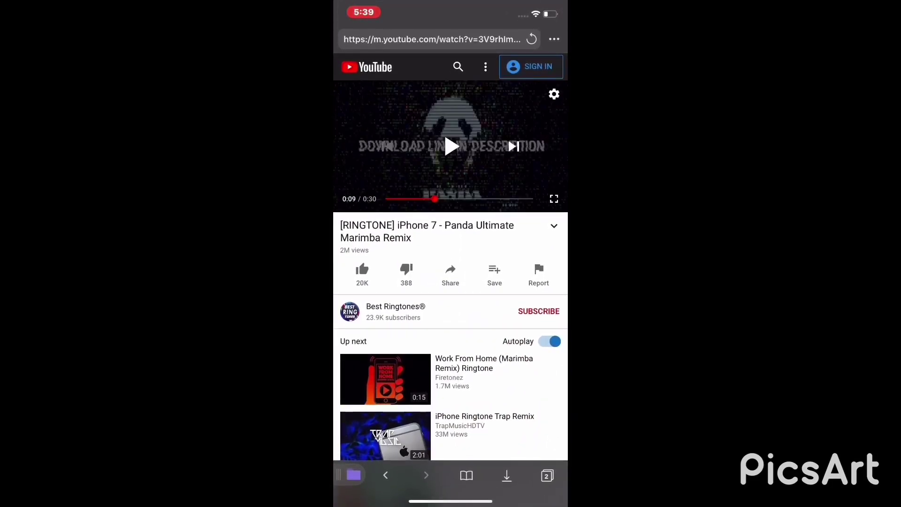
left_click(432, 39)
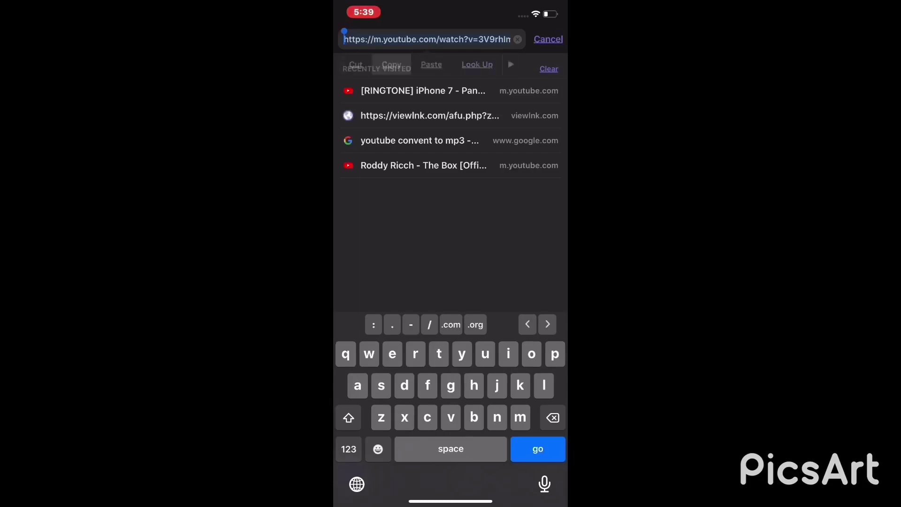
left_click(549, 39)
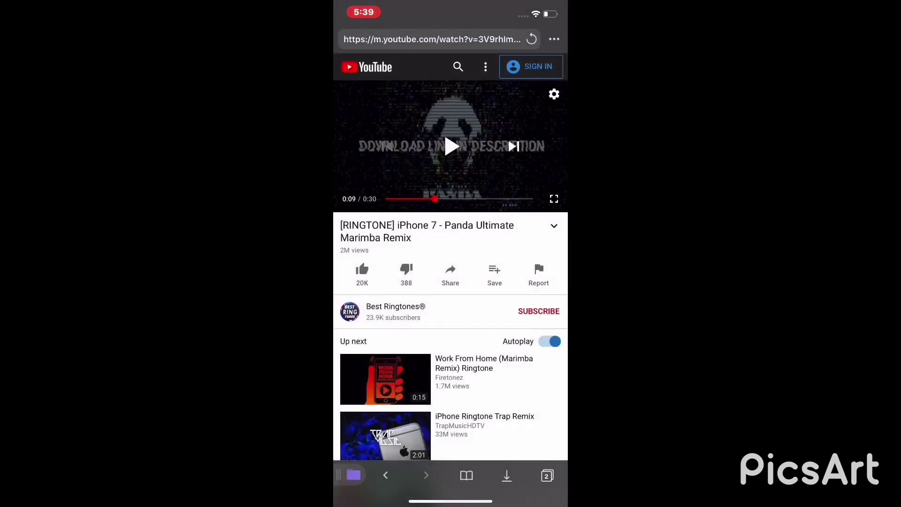
left_click(547, 476)
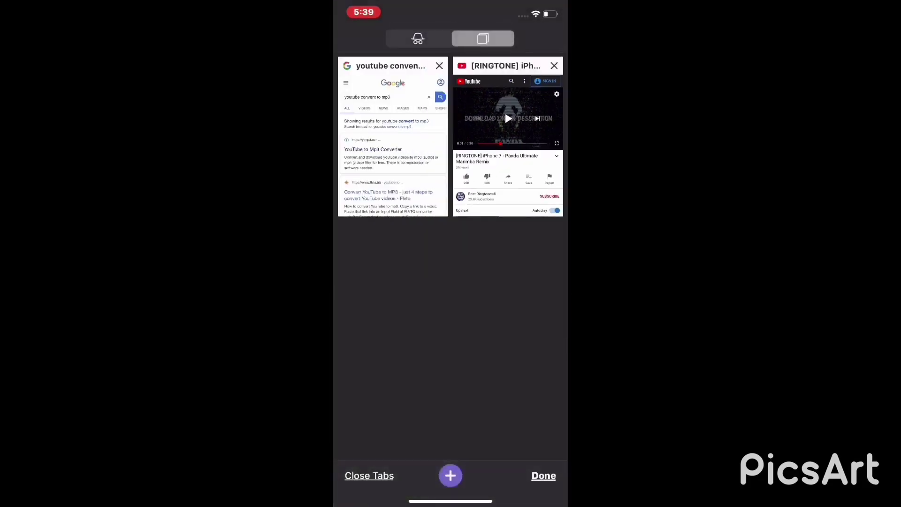
left_click(392, 141)
- Paste the video link into ytmp3.cc, convert it to MP3, and save the download
left_click(408, 212)
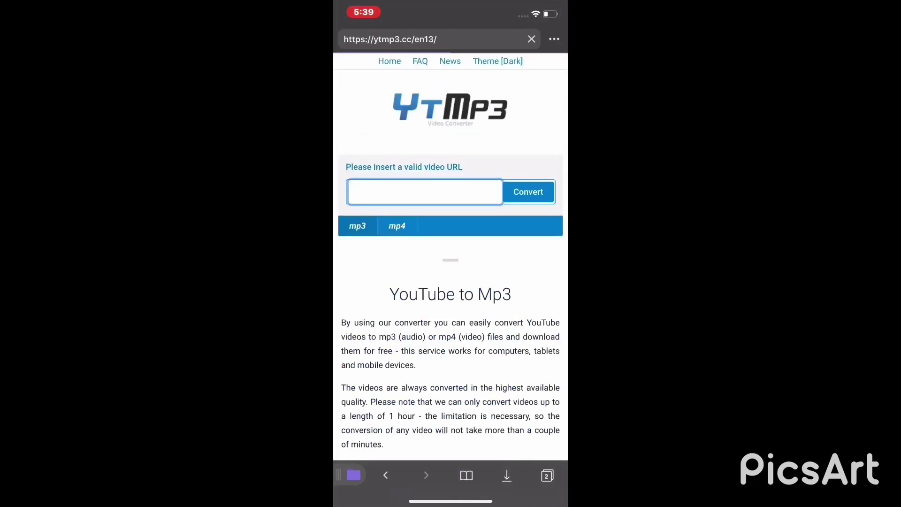
left_click(425, 192)
left_click(425, 144)
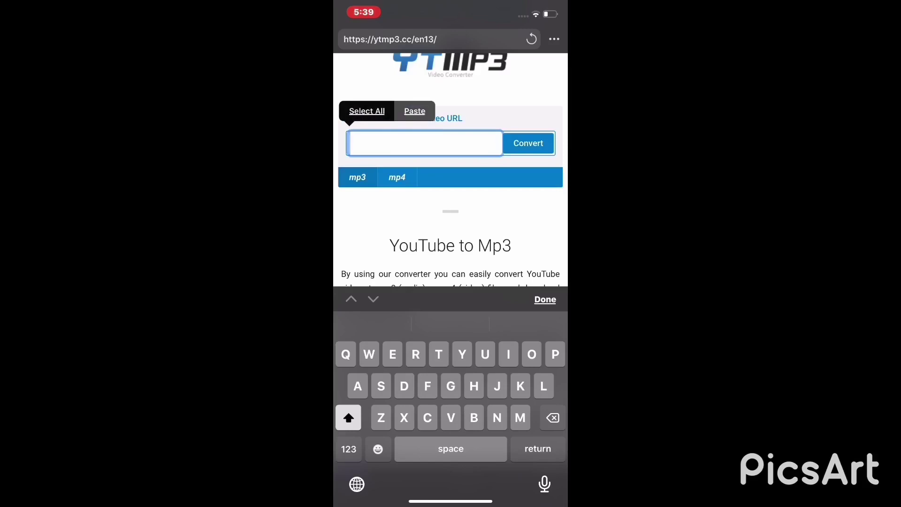
left_click(415, 111)
key("Return")
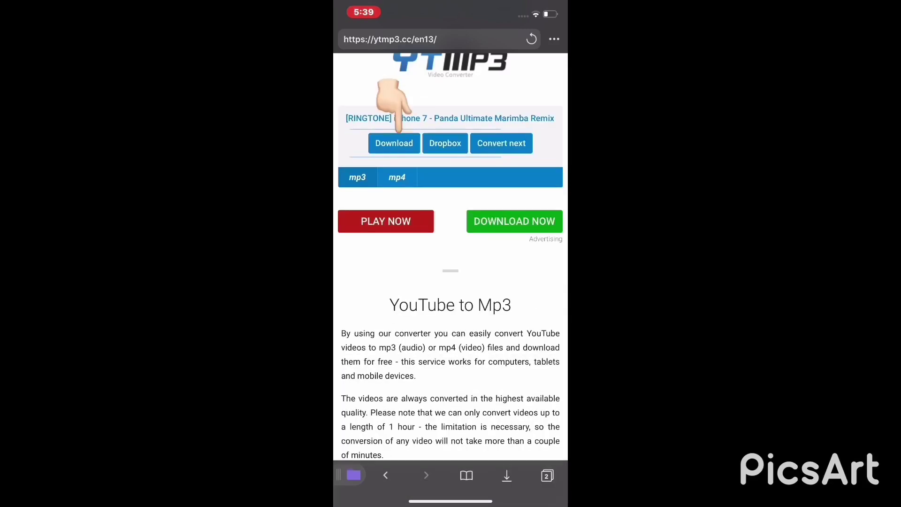
left_click(393, 143)
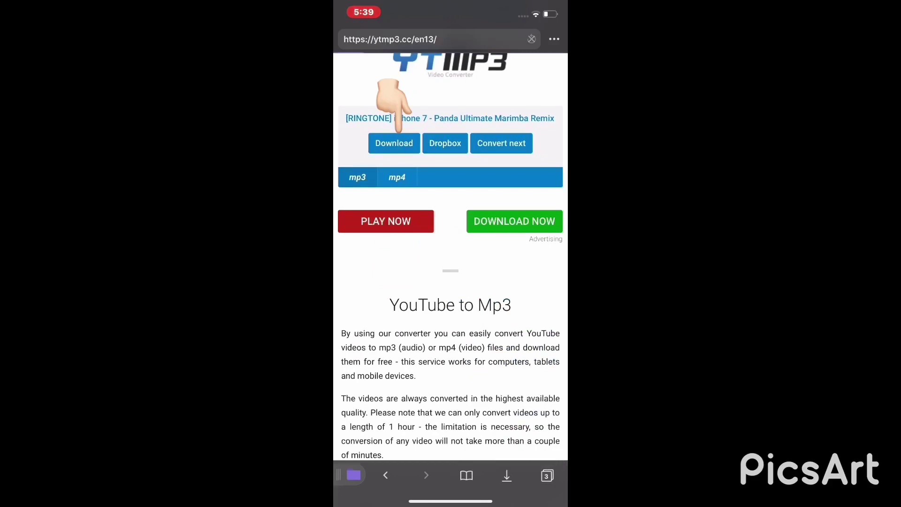
key("Return")
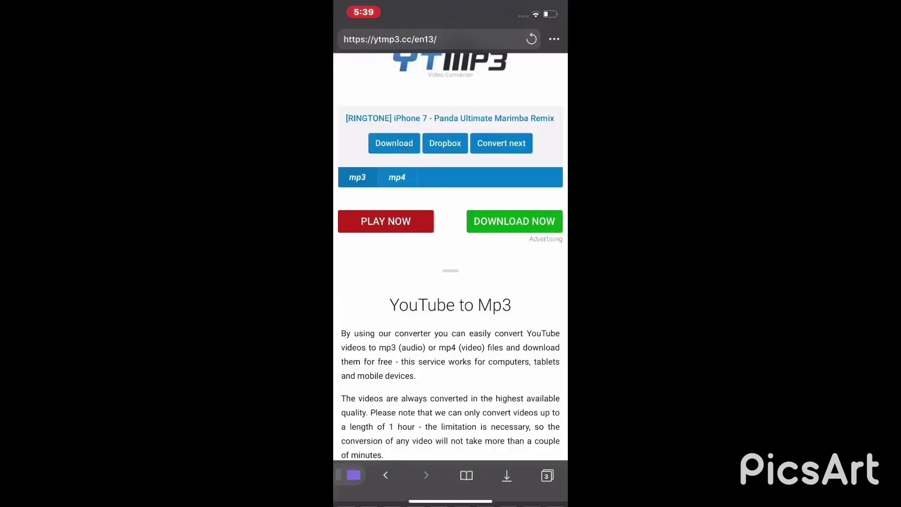
- Share the downloaded Panda Marimba Remix MP3 from Documents' Downloads list to Save to Files
left_click(507, 475)
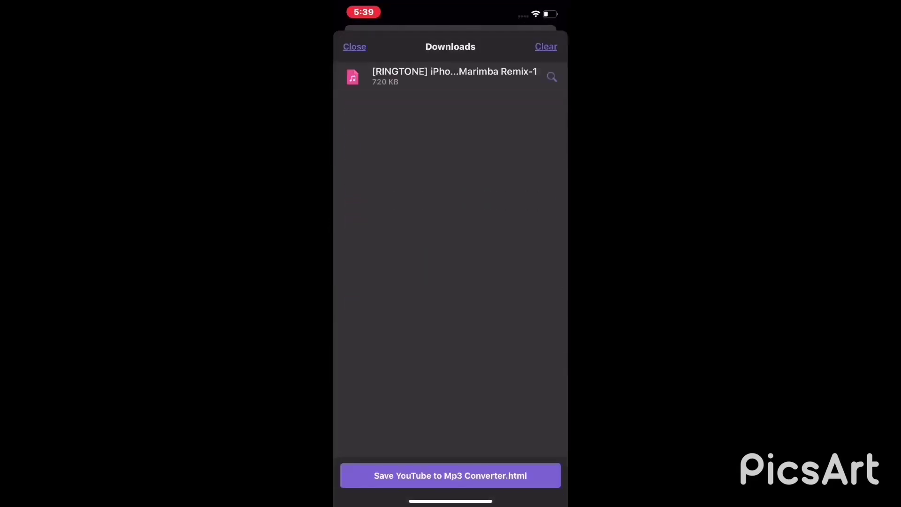
left_click(354, 46)
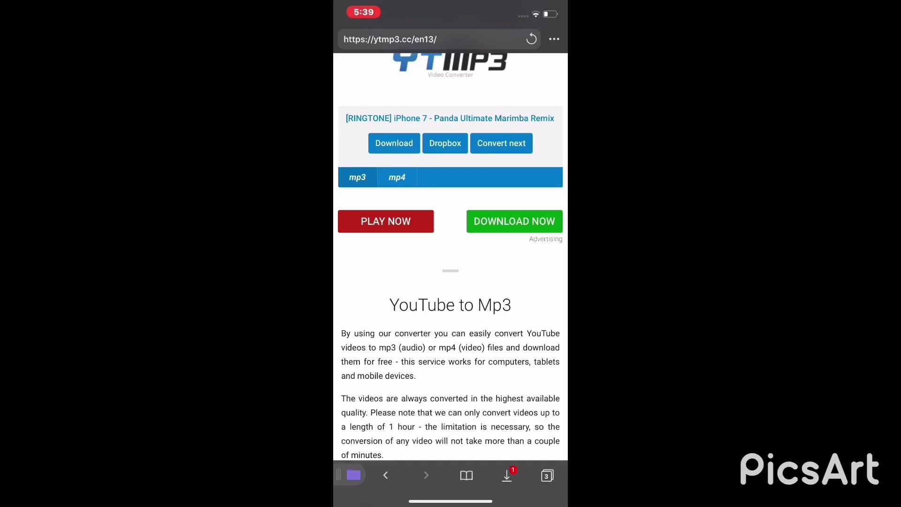
left_click_drag(550, 9, 549, 235)
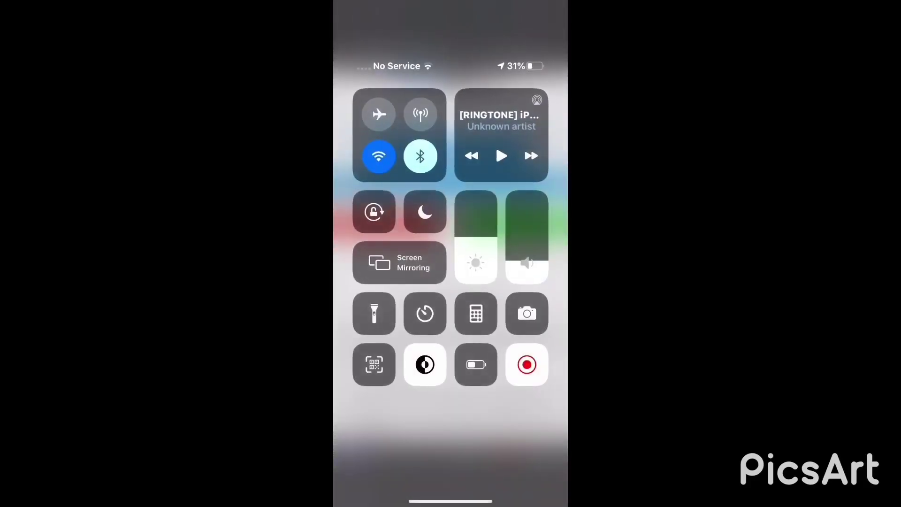
left_click_drag(451, 497, 451, 235)
left_click(507, 476)
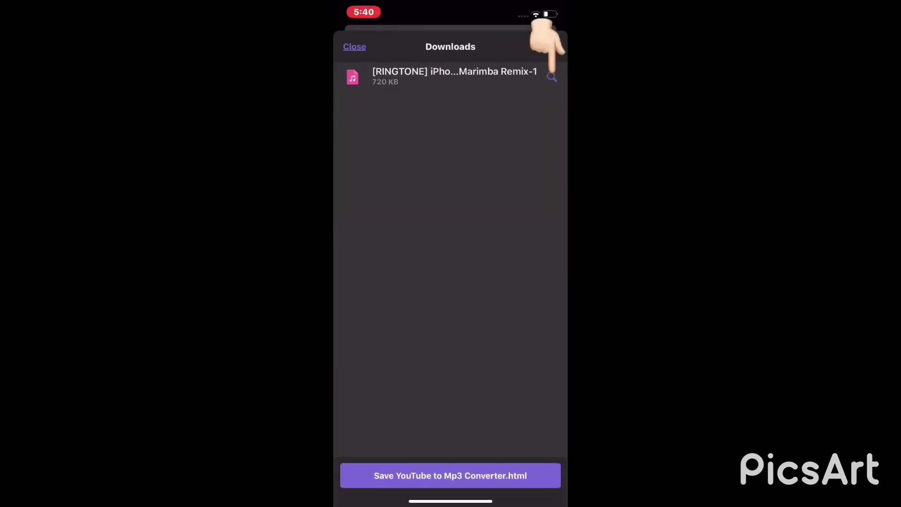
left_click(552, 77)
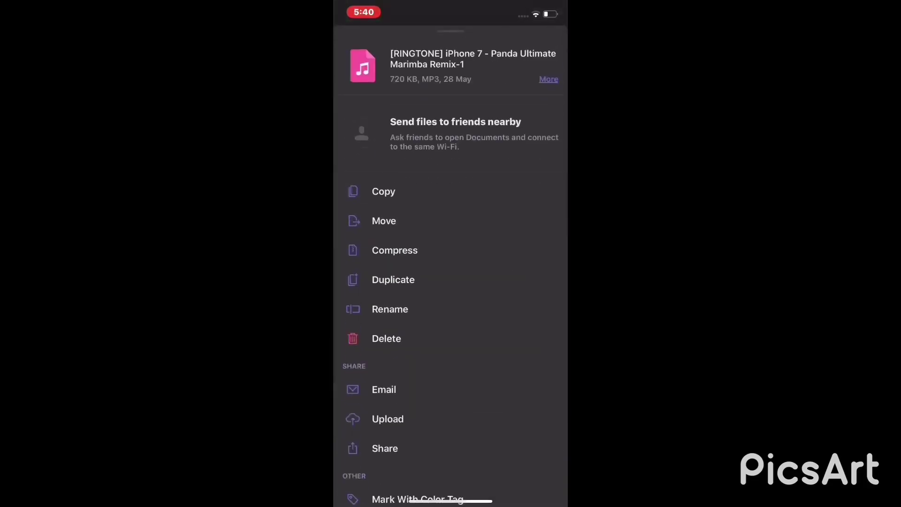
scroll(451, 281, "down", 3)
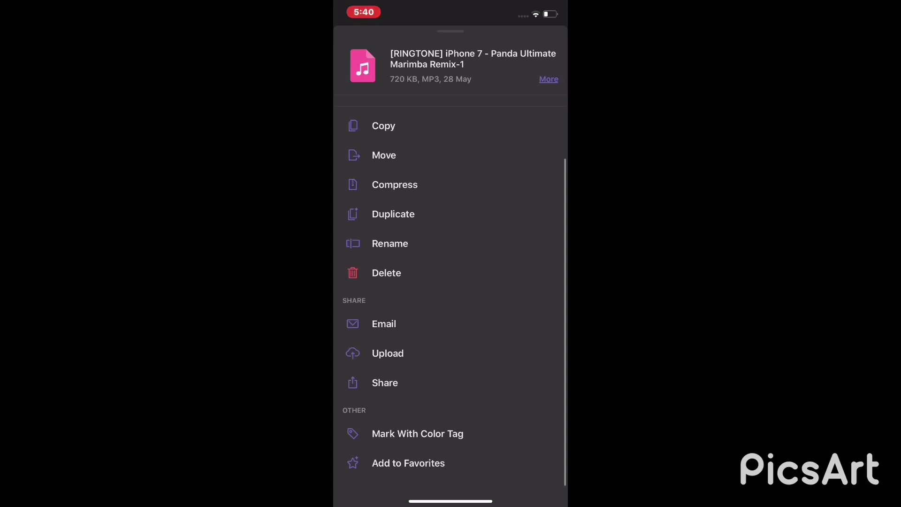
left_click(385, 383)
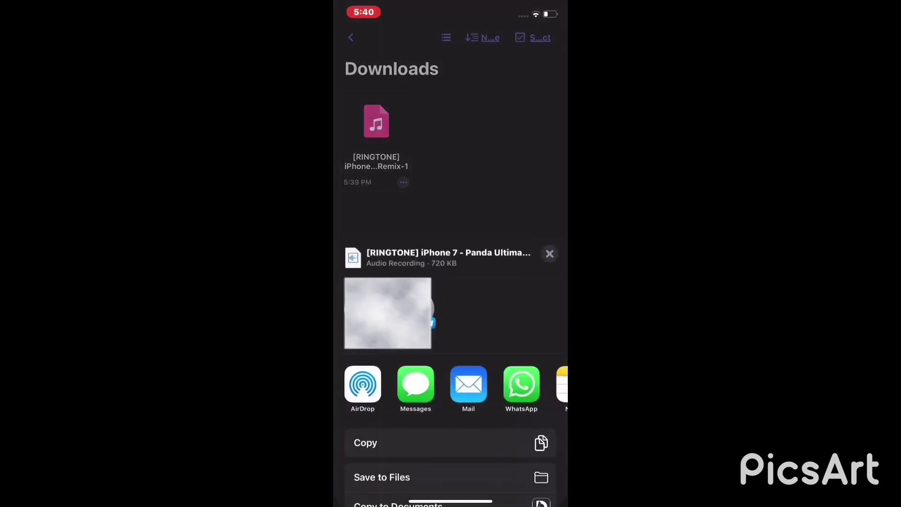
left_click(382, 475)
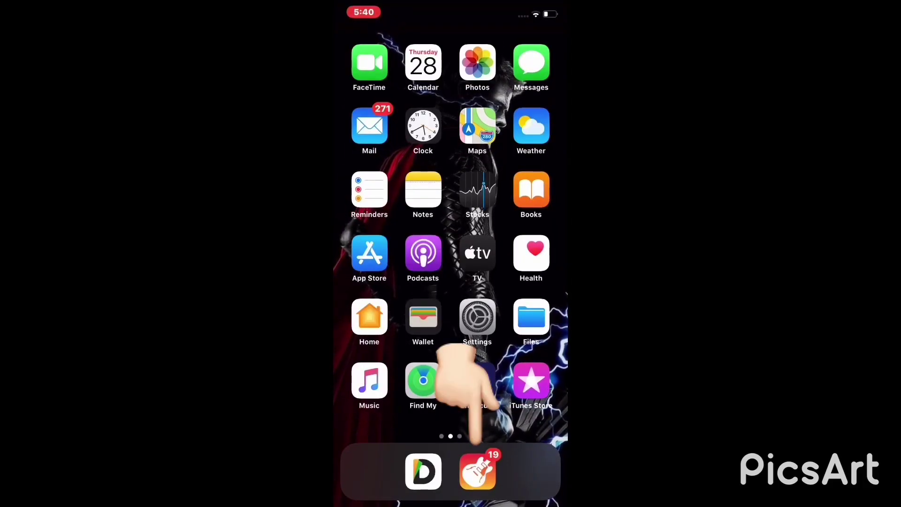
- Launch GarageBand, create a new Audio Recorder song, and show its tracks view
left_click(478, 471)
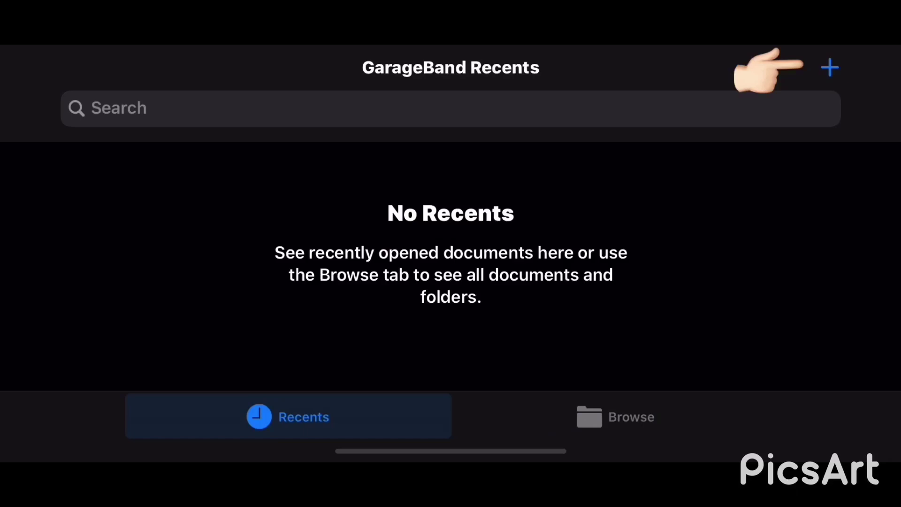
left_click(829, 68)
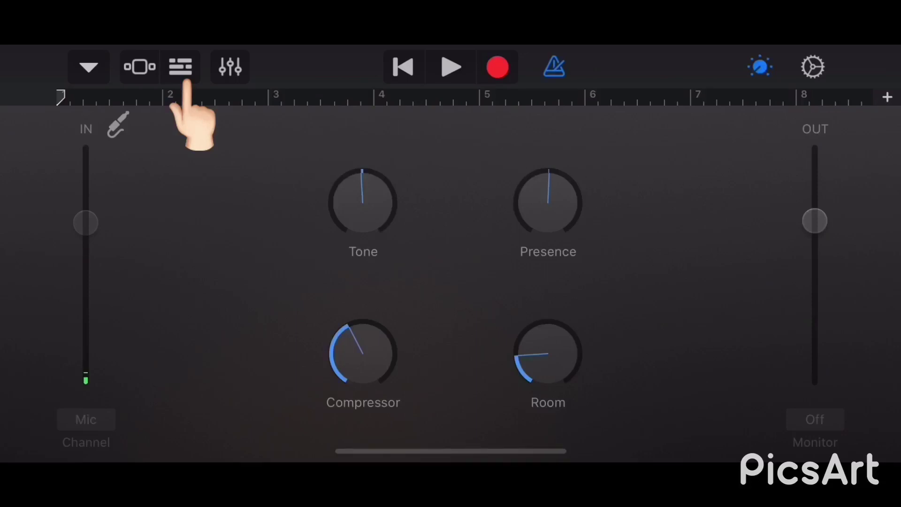
left_click(181, 68)
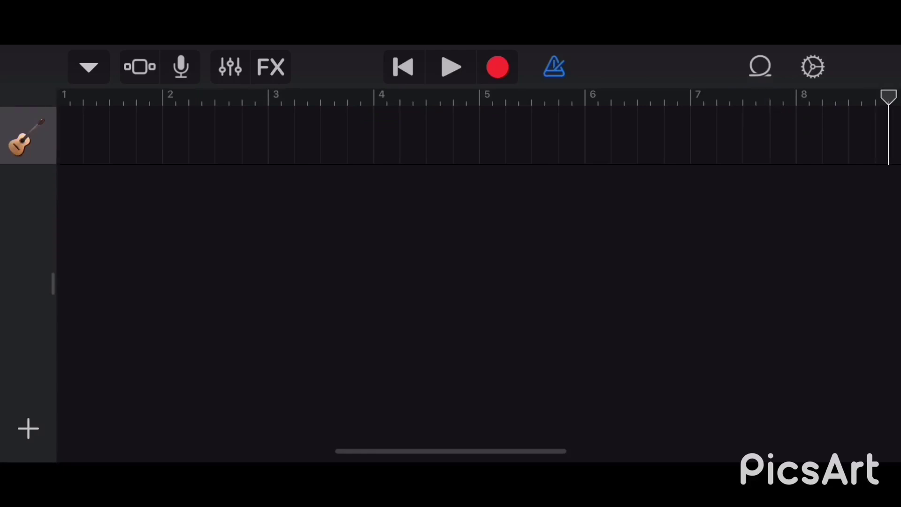
- Drag the Panda Marimba MP3 from the Loop Browser's Files list onto the track
left_click(760, 67)
left_click(624, 120)
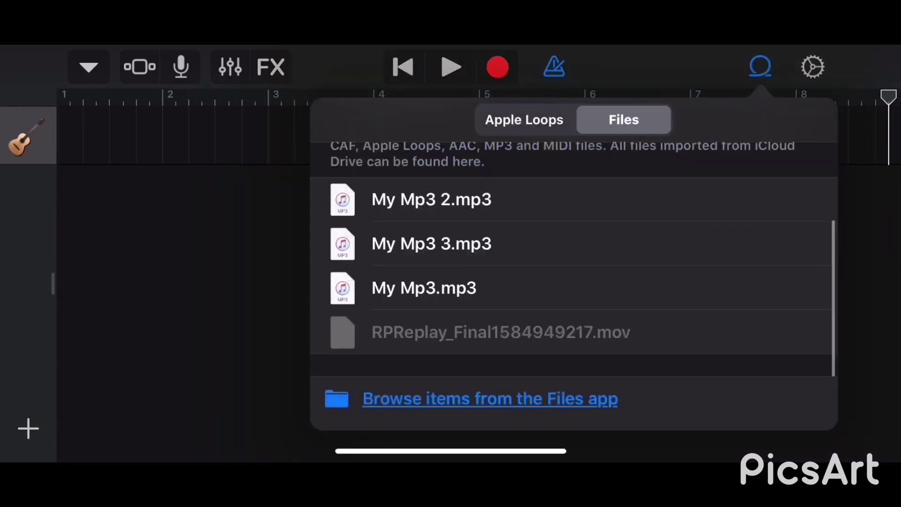
left_click(490, 398)
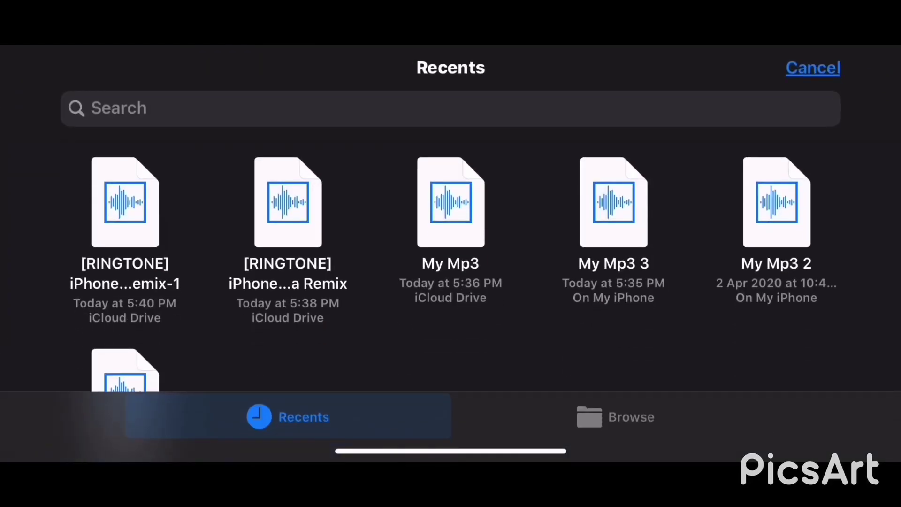
left_click(450, 202)
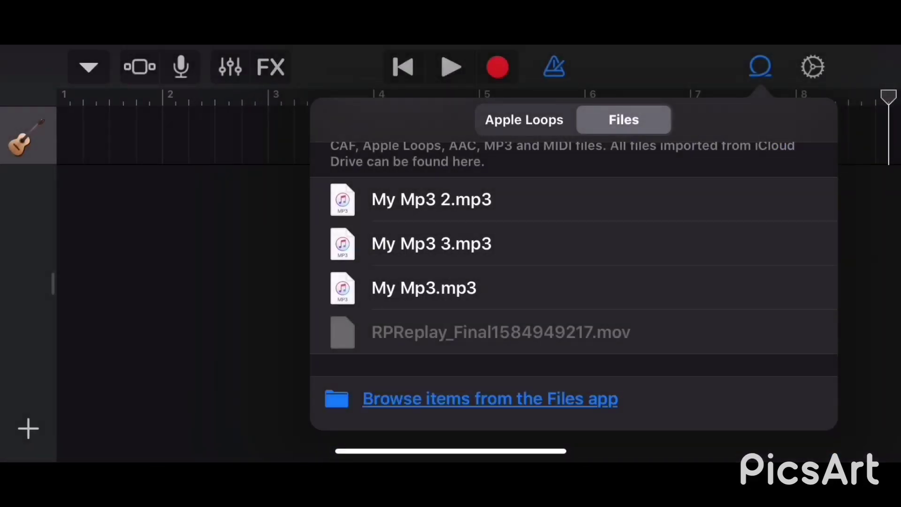
scroll(574, 263, "up", 3)
scroll(573, 263, "down", 3)
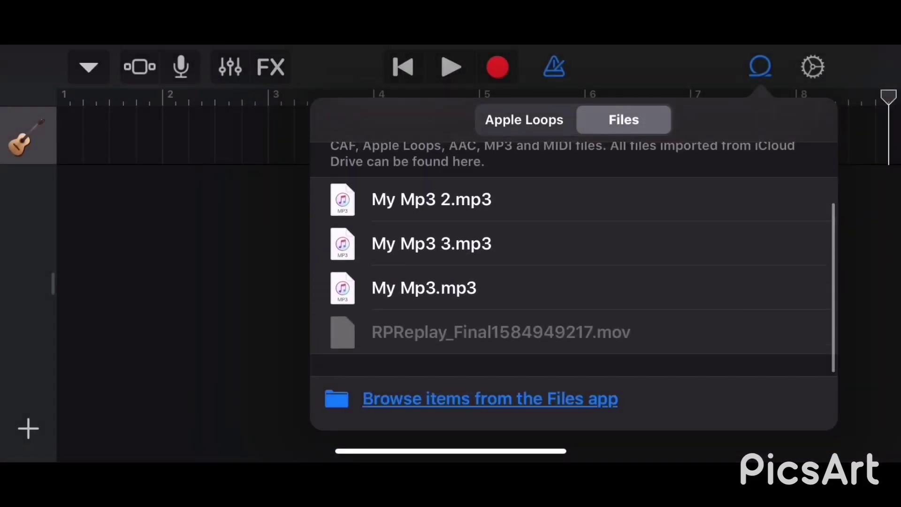
mouse_move(343, 199)
left_mouse_down()
mouse_move(694, 195)
mouse_move(65, 136)
left_mouse_up()
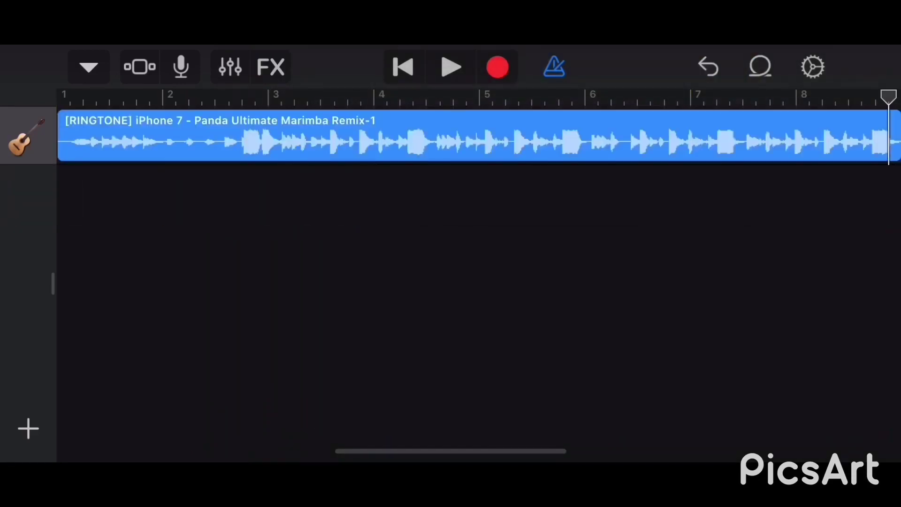
- Set Section A's manual length to 20 bars, then play the song with the metronome off
left_click_drag(889, 97, 71, 97)
left_click(888, 97)
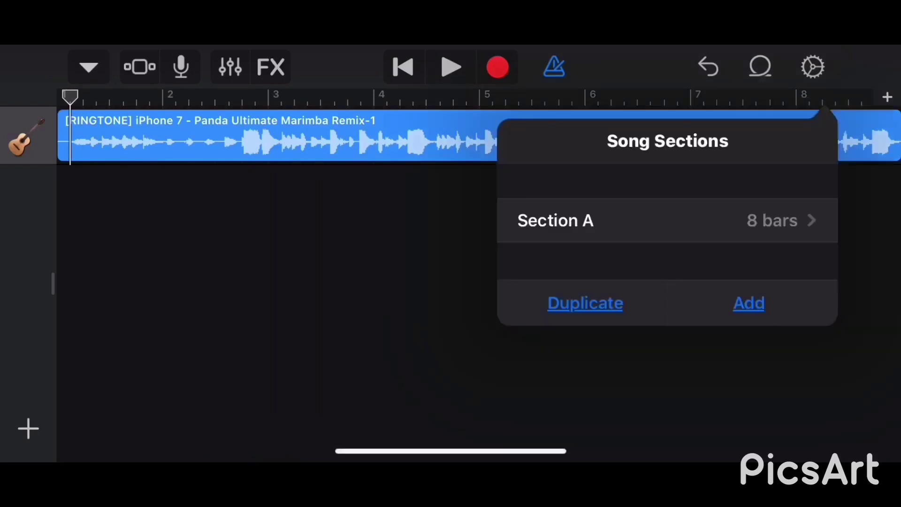
left_click(666, 221)
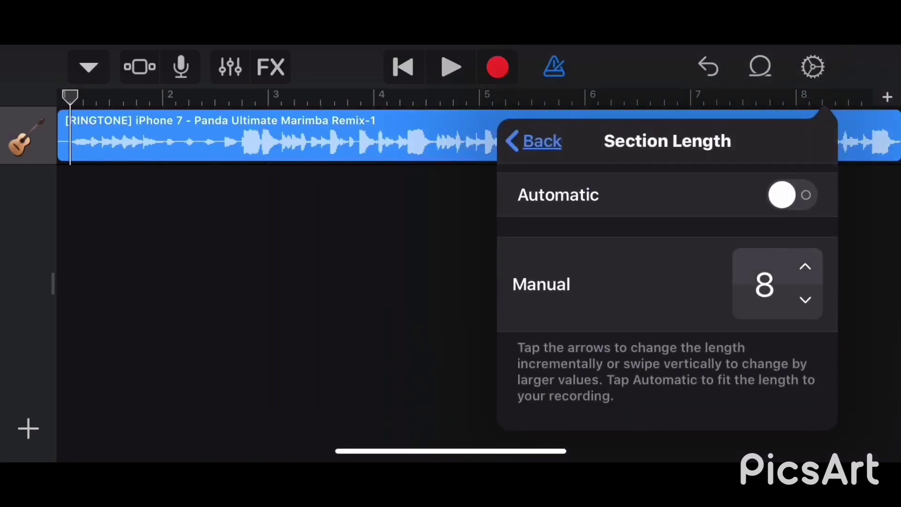
left_click(806, 266)
left_click(805, 266)
left_click(806, 266)
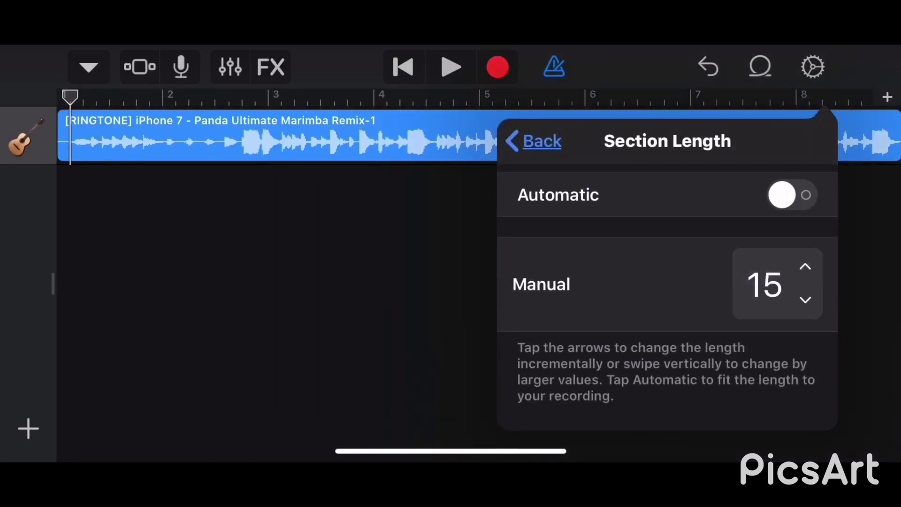
left_click(805, 266)
left_click(806, 266)
left_click(805, 266)
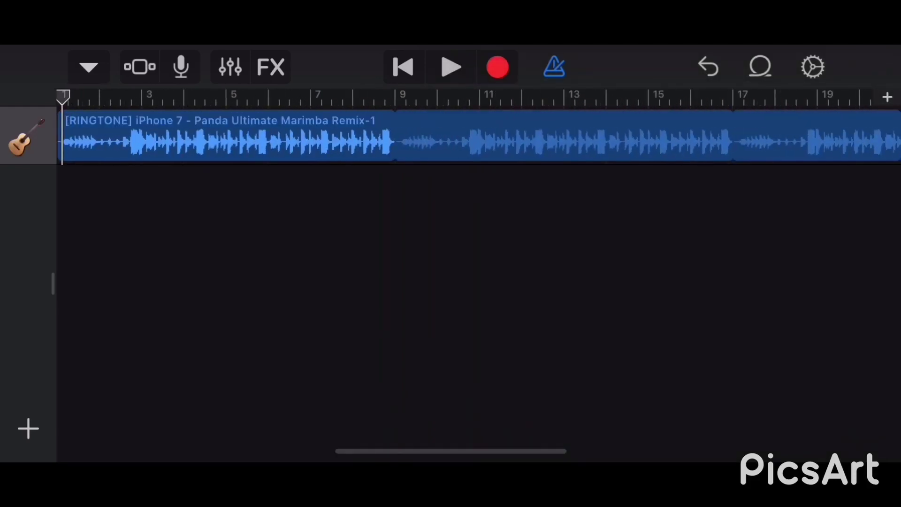
left_click(451, 67)
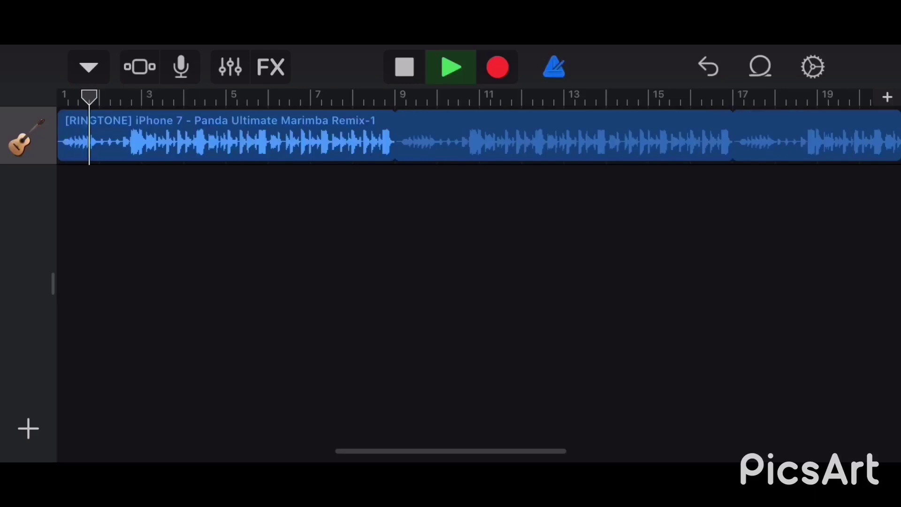
left_click(554, 67)
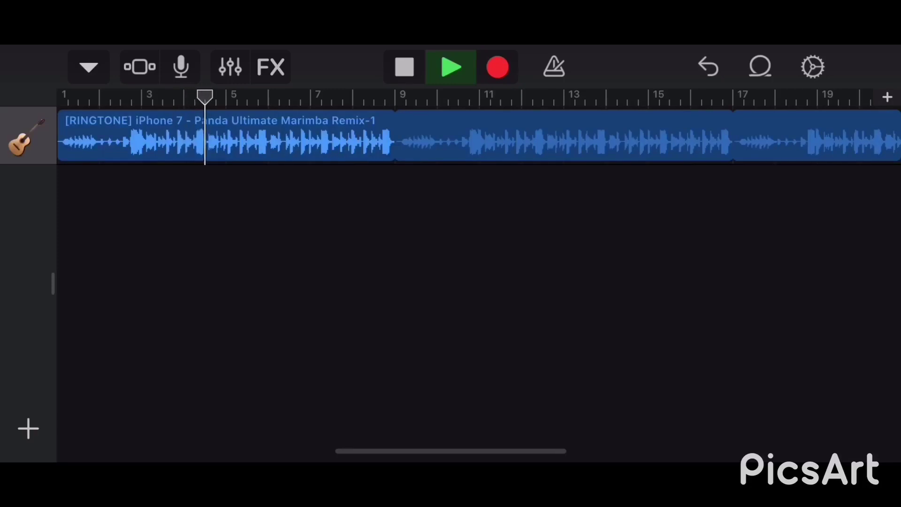
- Stop playback and save the song, returning to the My Songs browser
key("space")
left_click(94, 88)
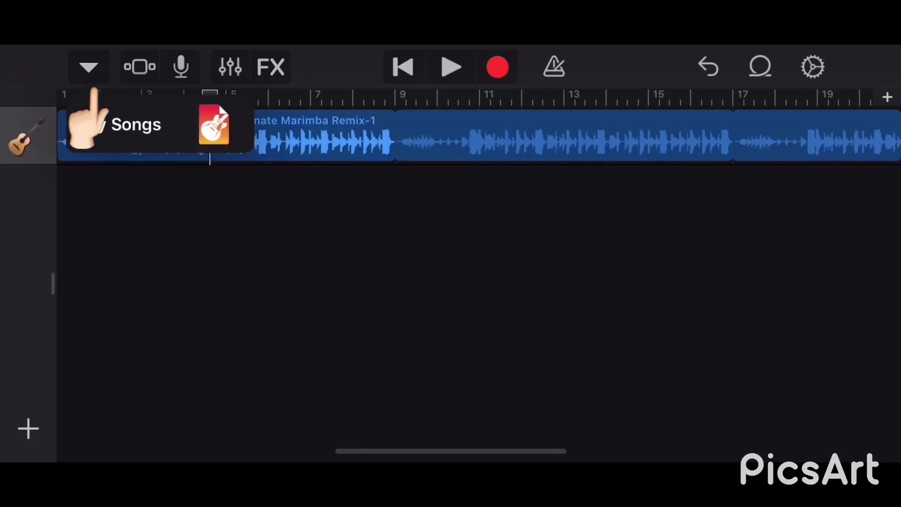
left_click(94, 88)
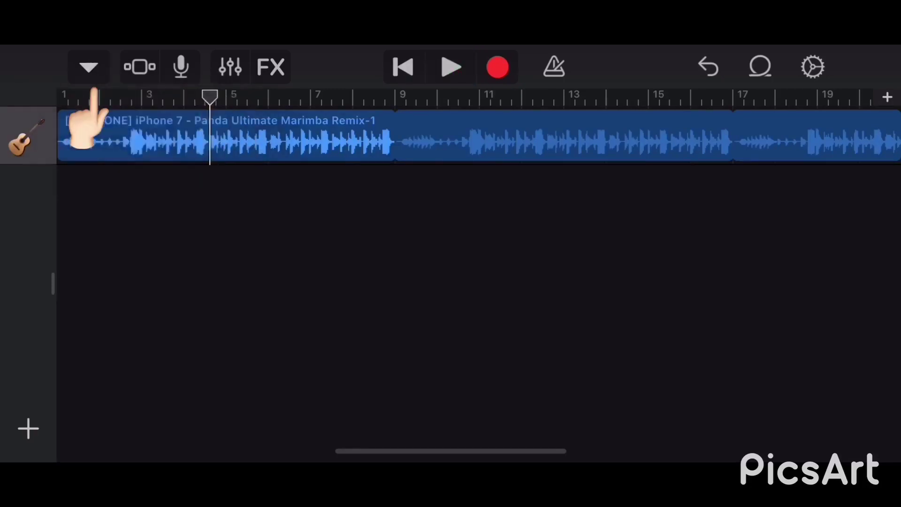
left_click(94, 88)
left_click(108, 122)
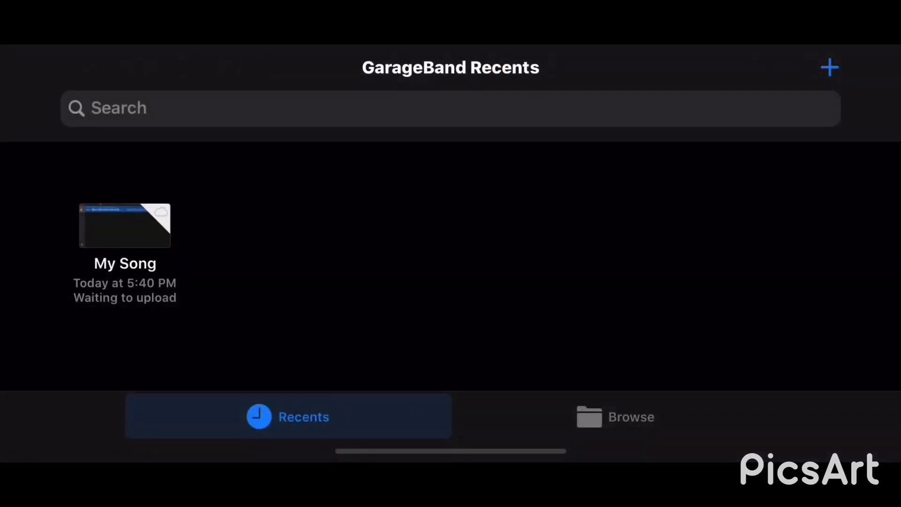
- Share My Song and choose the Ringtone export format
left_click(124, 225)
scroll(324, 263, "down", 1)
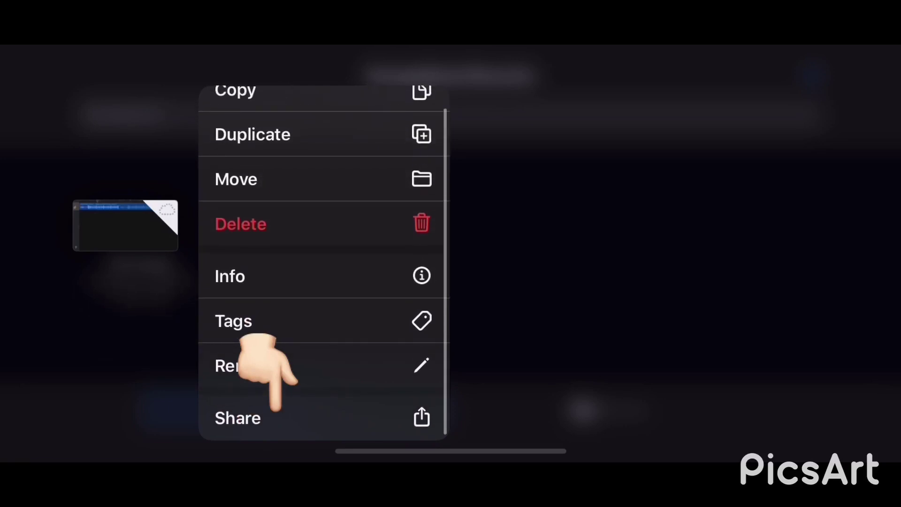
left_click(275, 417)
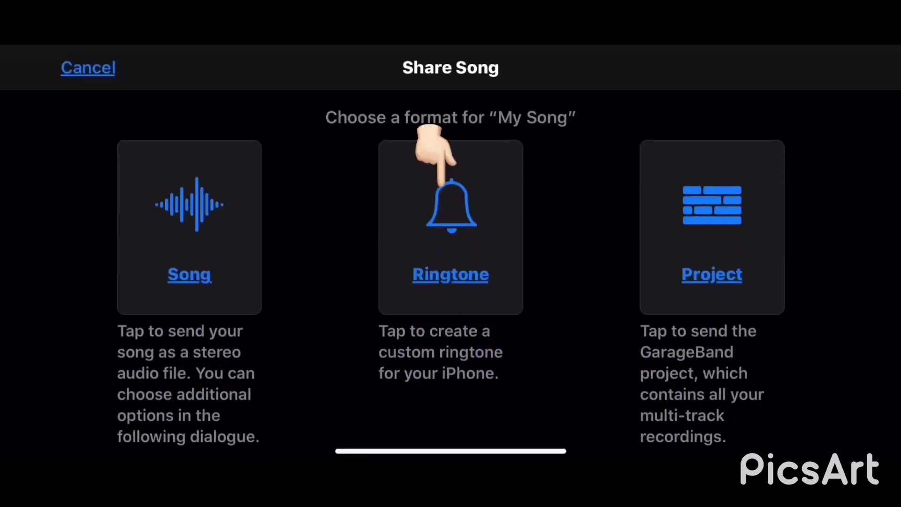
left_click(428, 146)
- Accept the 30-second shortening and name the ringtone 'Panda'
left_click(519, 318)
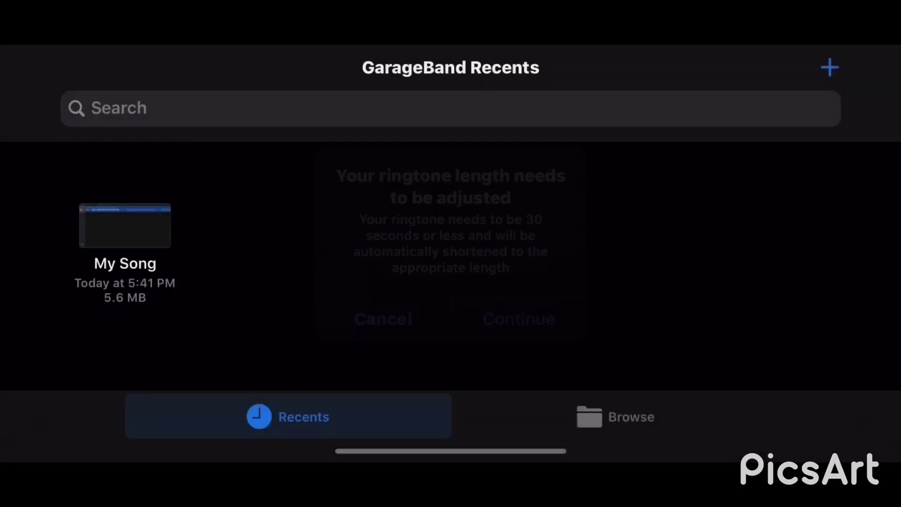
key("BackSpace")
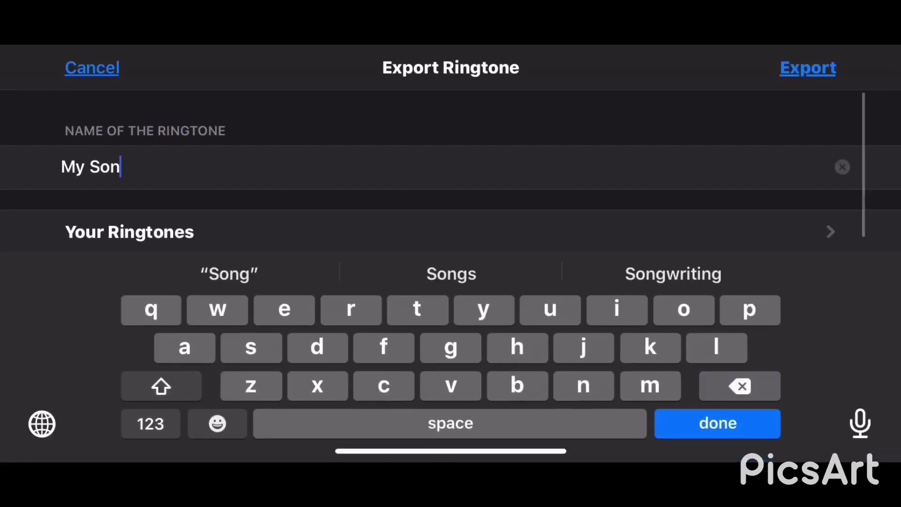
key("BackSpace")
key("BackSpace")
key("BackSpace")
key("BackSpace")
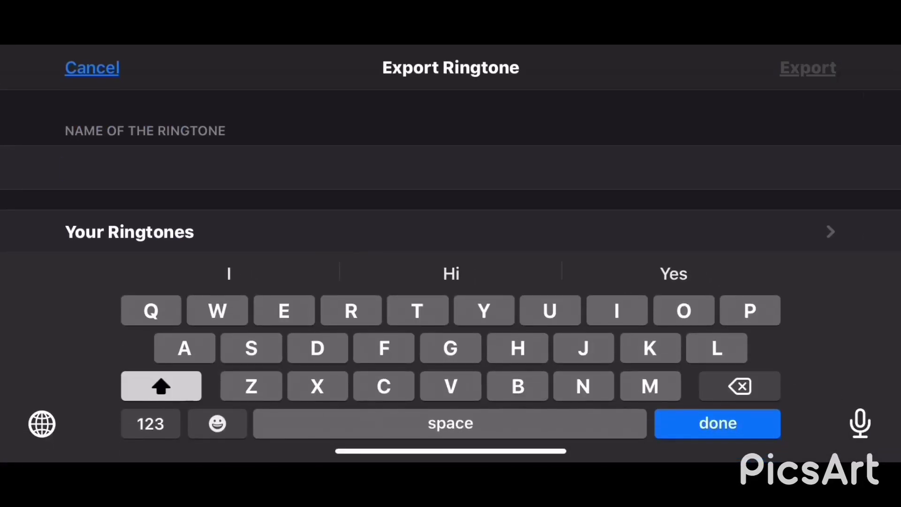
type("Panda")
key("Return")
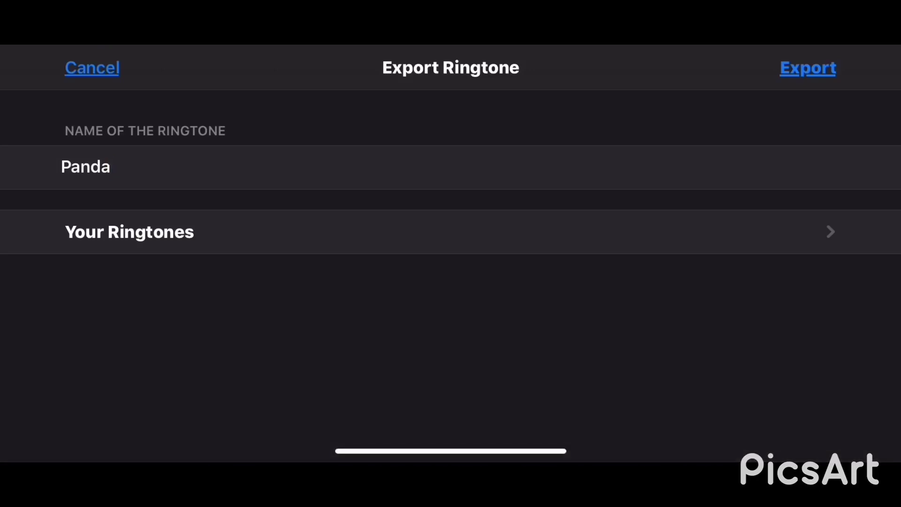
- Export the Panda ringtone and set it as the Standard Ringtone
left_click(808, 68)
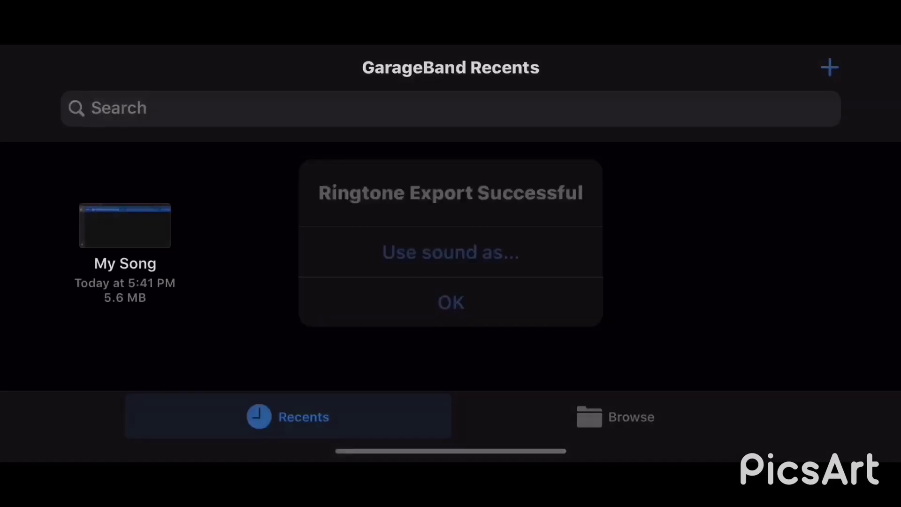
left_click(450, 251)
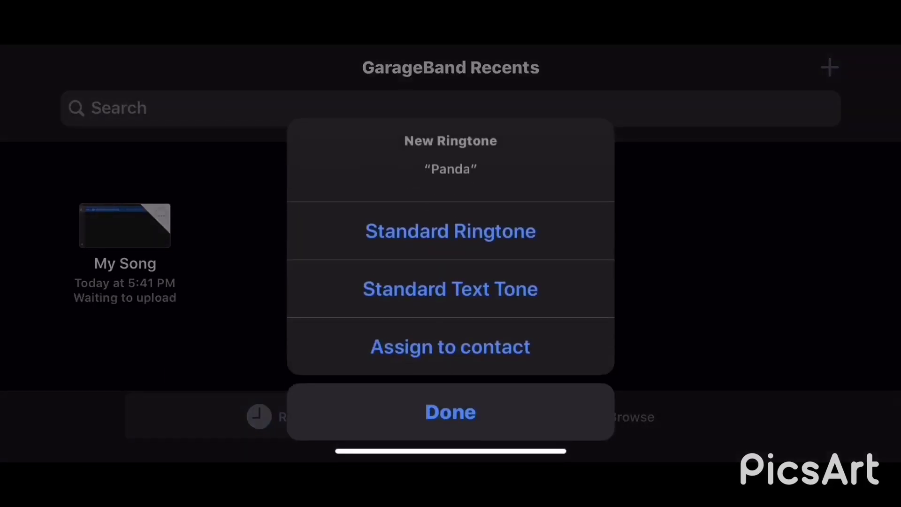
left_click(451, 231)
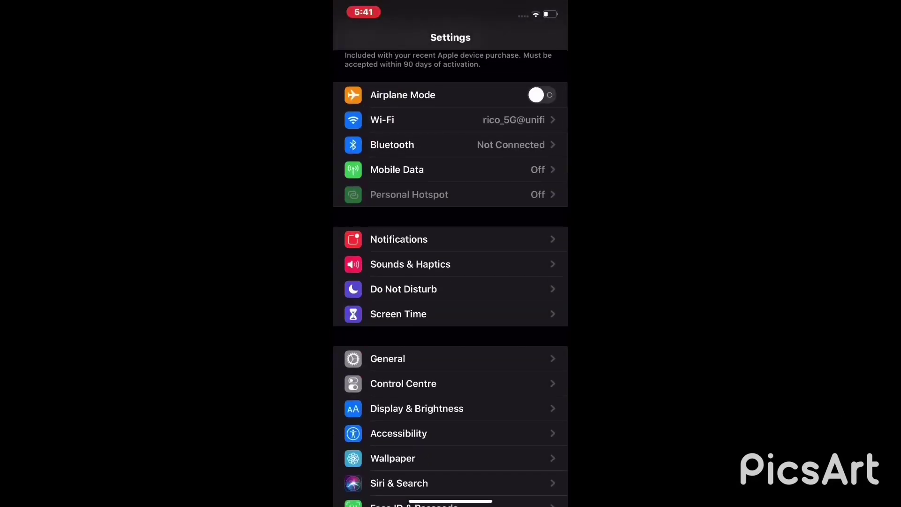
scroll(451, 282, "down", 2)
- Check under Sounds & Haptics > Ringtone that Panda is ticked
left_click(410, 209)
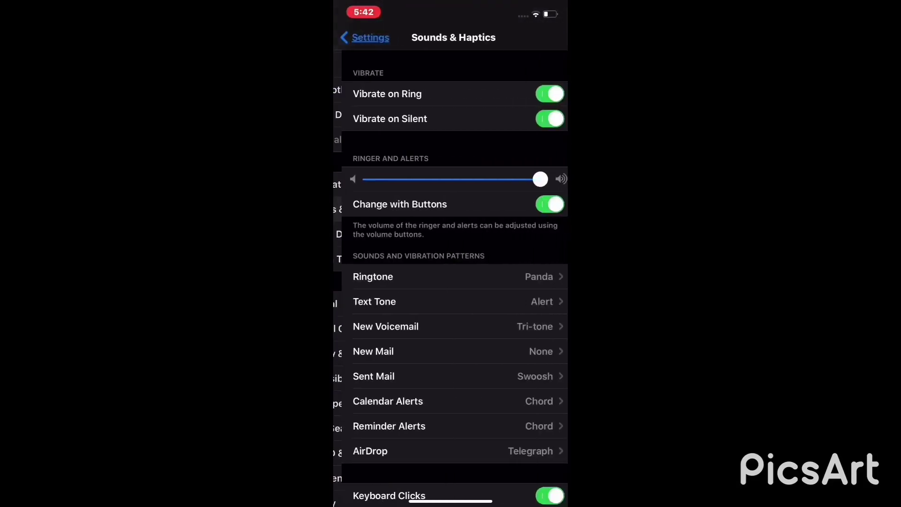
left_click(413, 276)
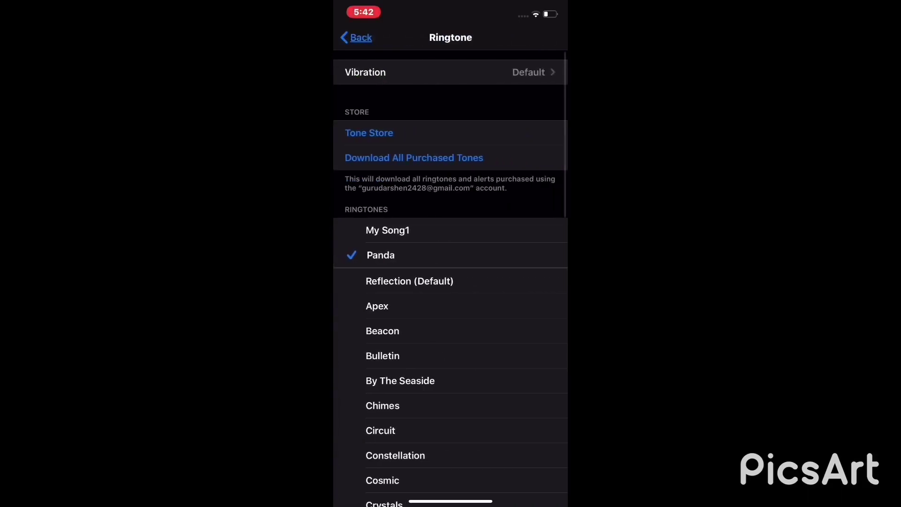